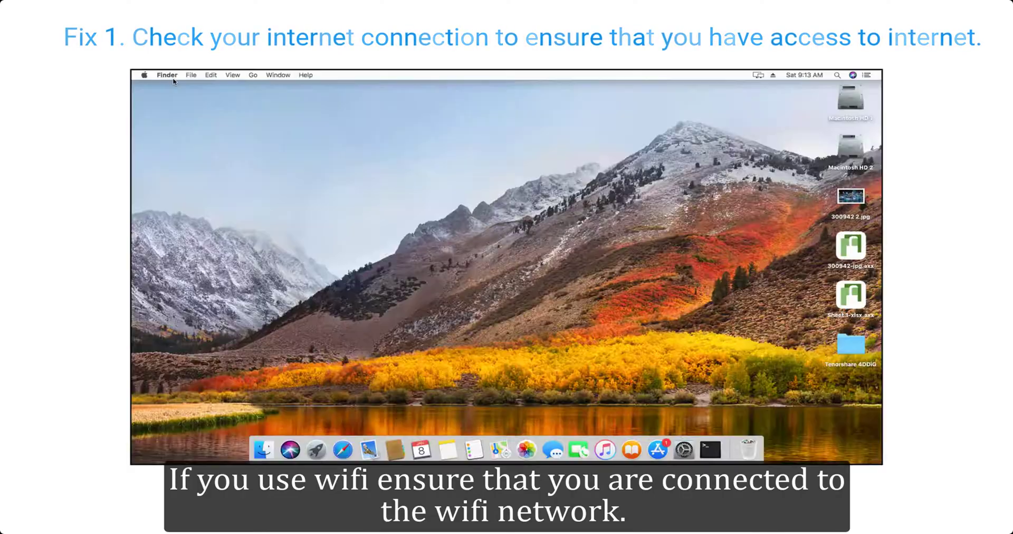
Step: In Network preferences, check Ethernet is Connected with IPv4 kept on Using DHCP
click(144, 75)
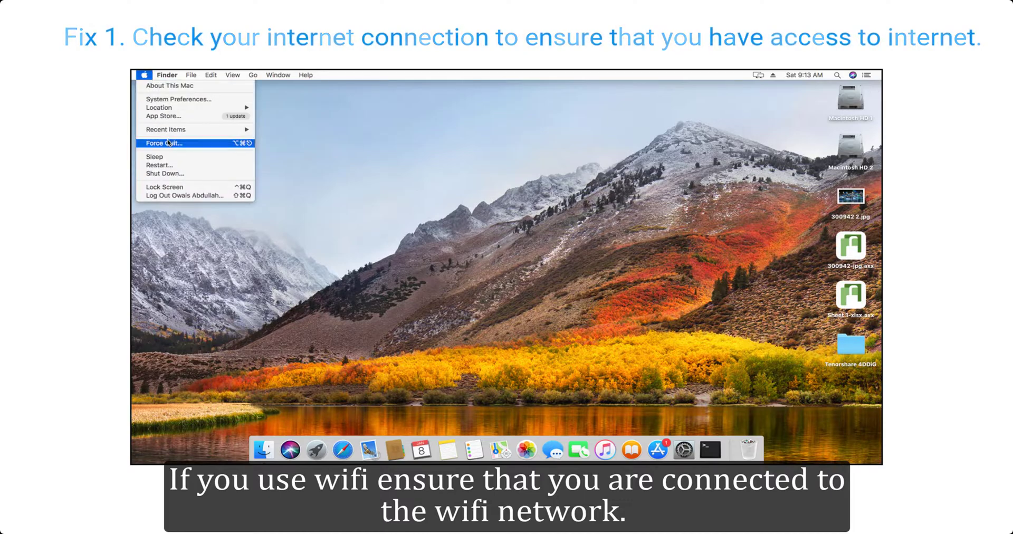
click(182, 99)
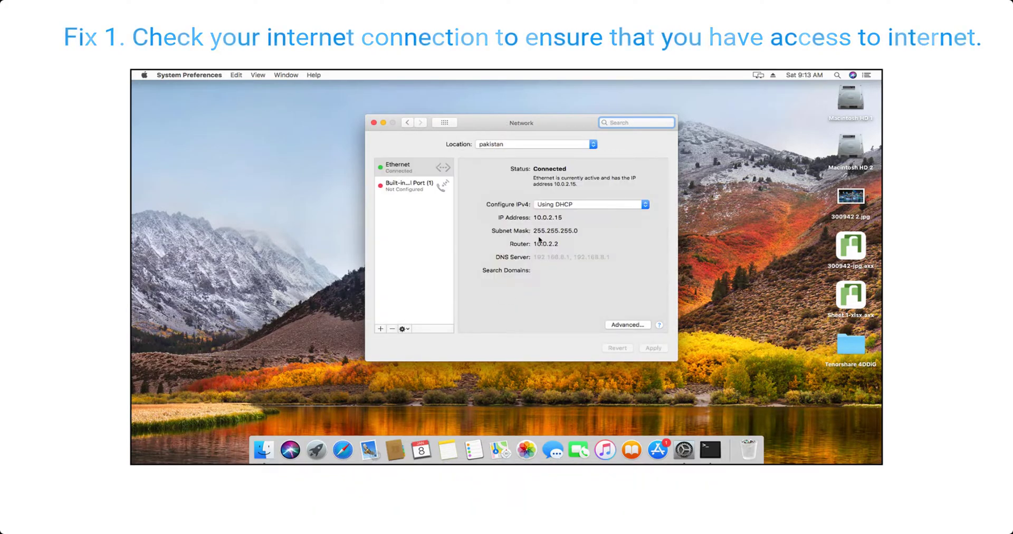
click(415, 172)
click(576, 204)
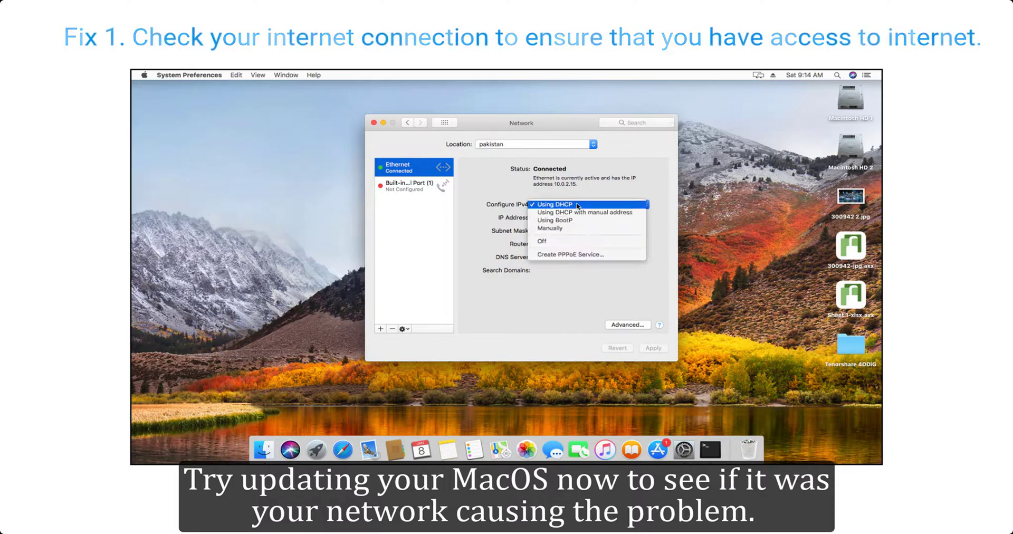
click(585, 294)
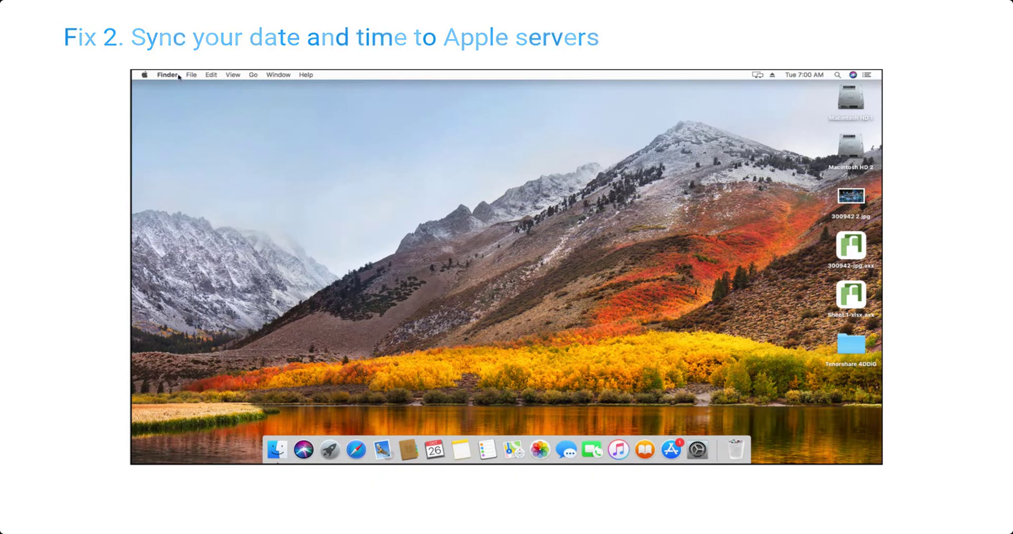
Step: Launch Terminal from Utilities and run sudo ntpdate -u time.apple.com
click(253, 74)
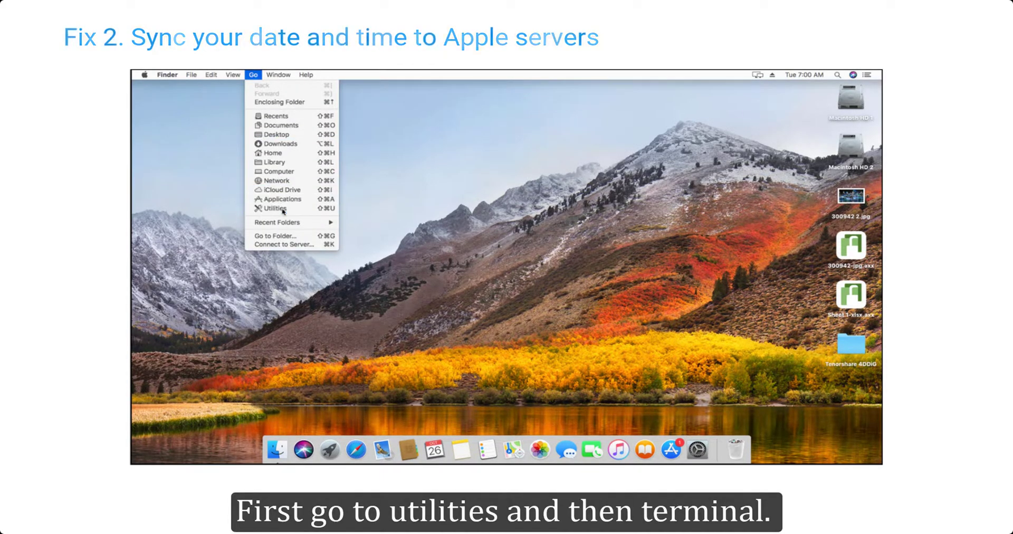
click(283, 210)
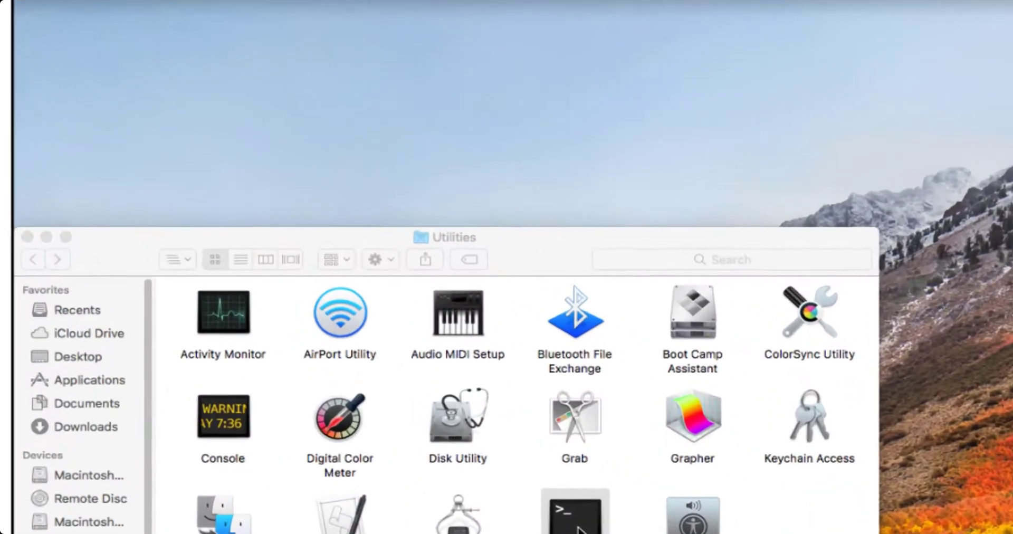
double_click(580, 528)
text(sudo n)
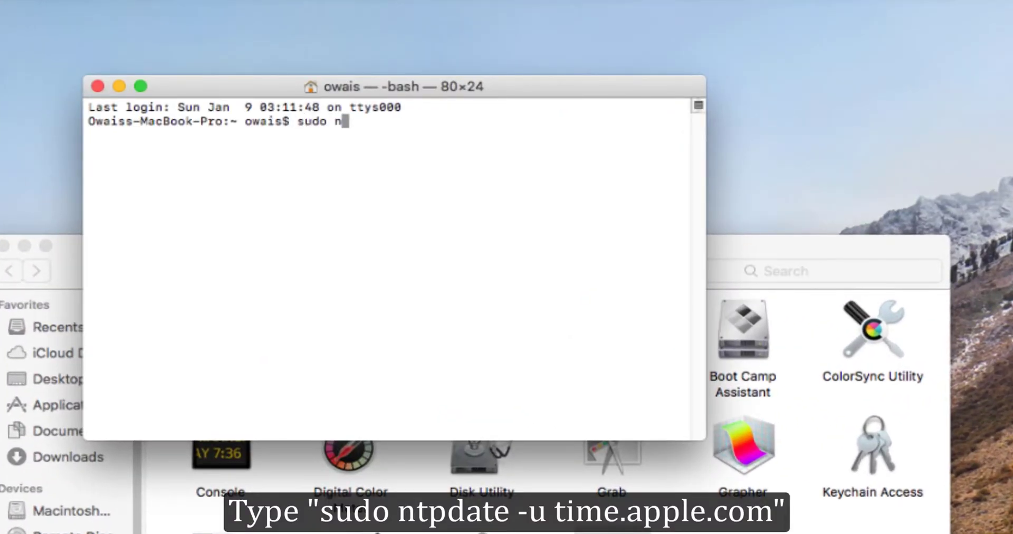
text(tpdate -u t)
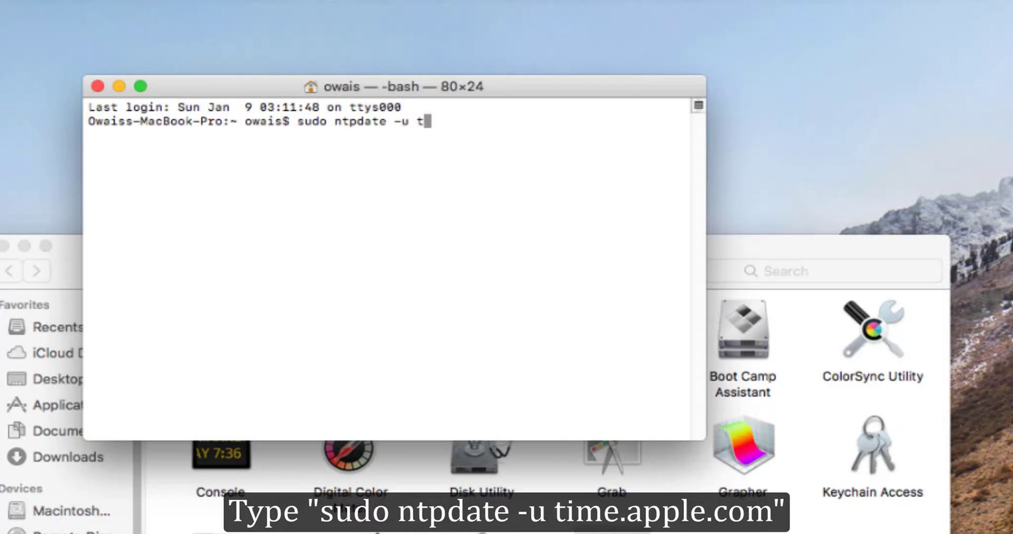
text(ime.apple.com)
key(Return)
key(Return)
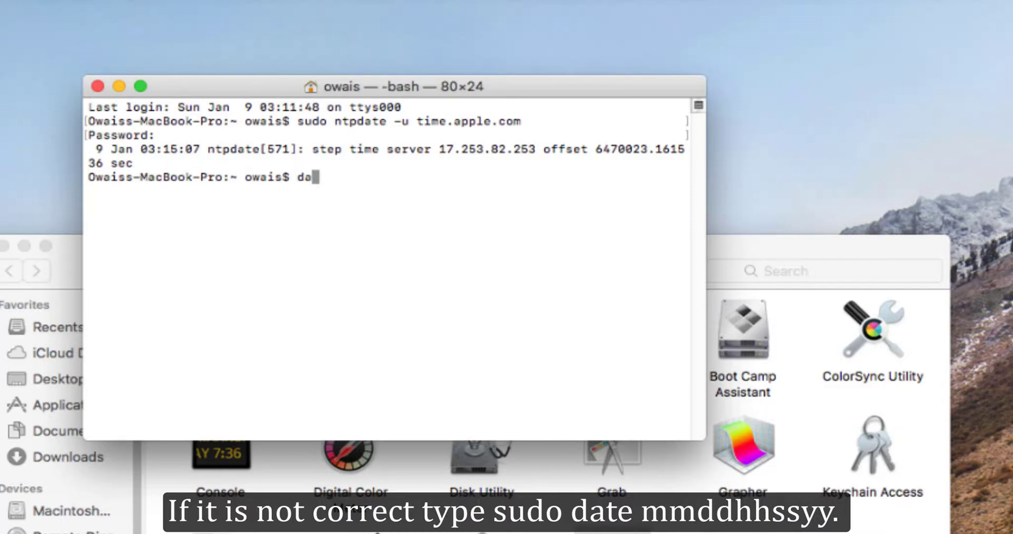
key(BackSpace)
key(BackSpace)
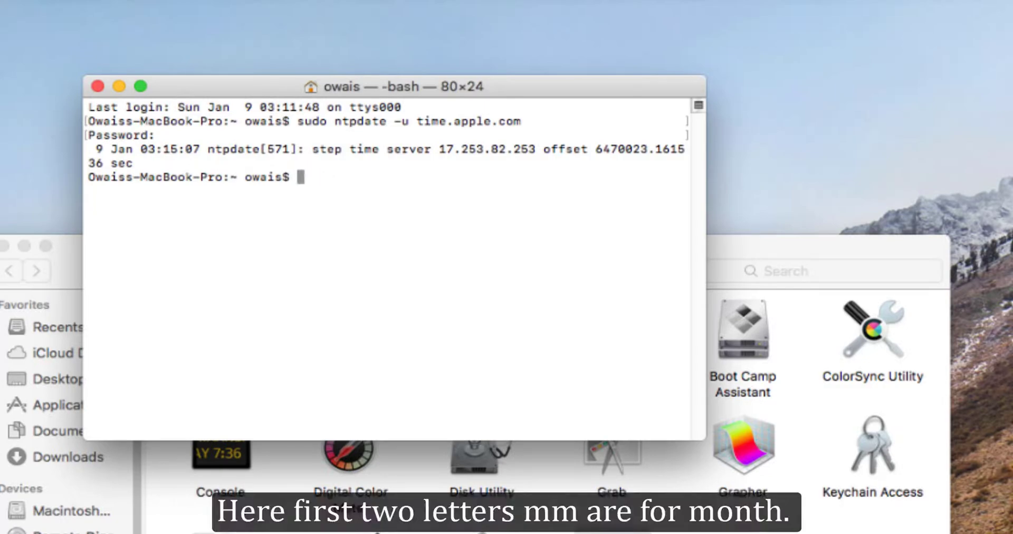
text(sudo date )
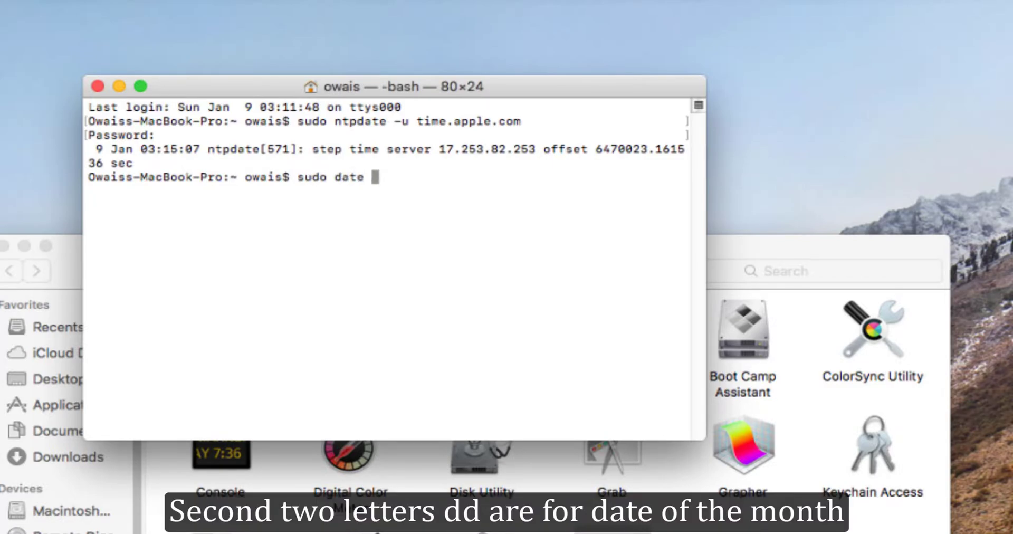
text(102607)
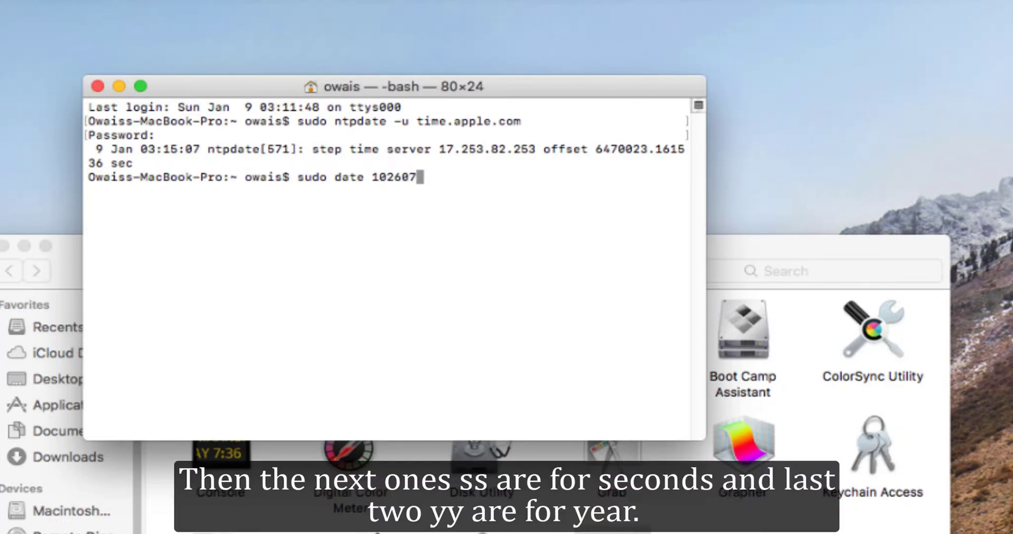
text(0021)
key(Return)
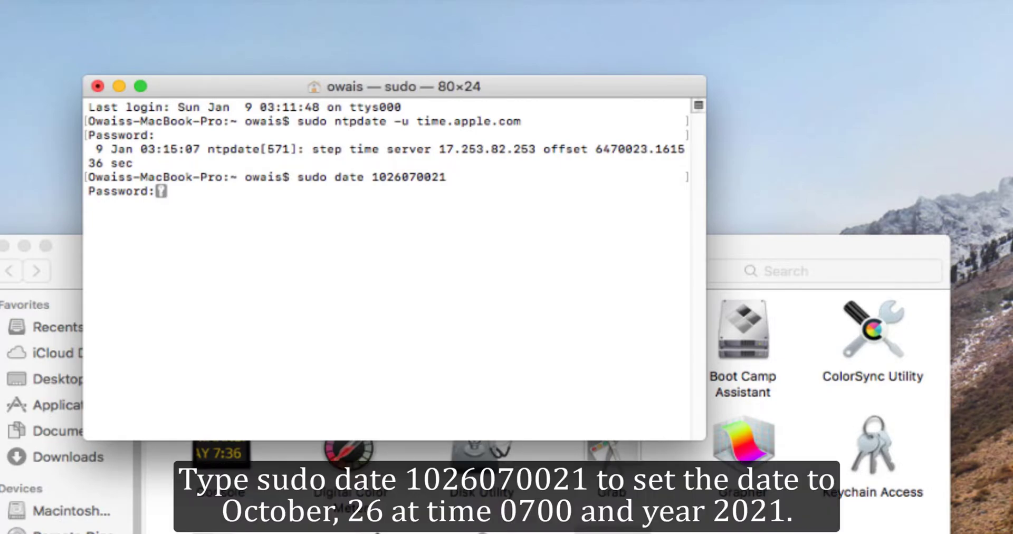
key(Return)
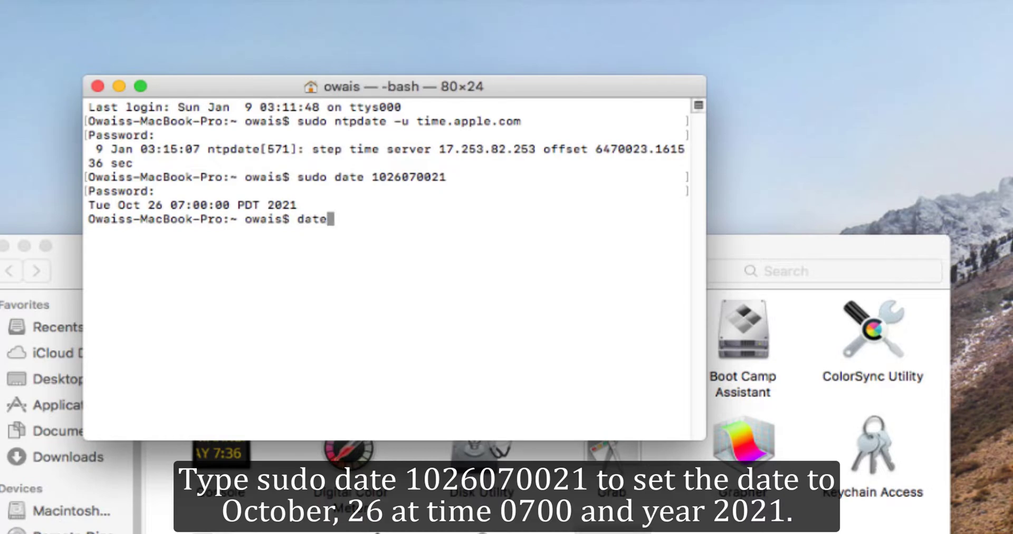
key(Return)
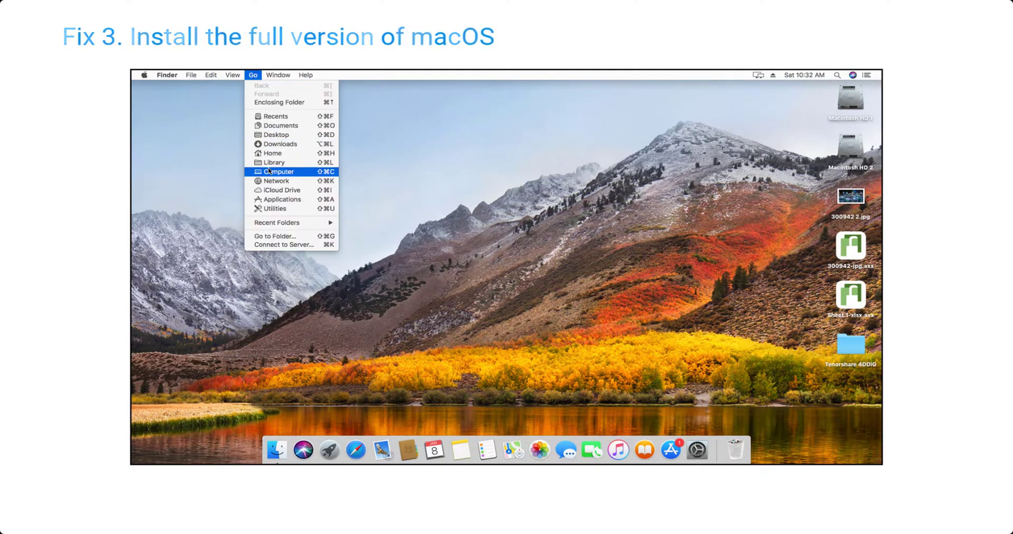
Step: Open Terminal from Utilities and run softwareupdate --fetch-full-installer --full-installer-version 10.15.4
click(274, 207)
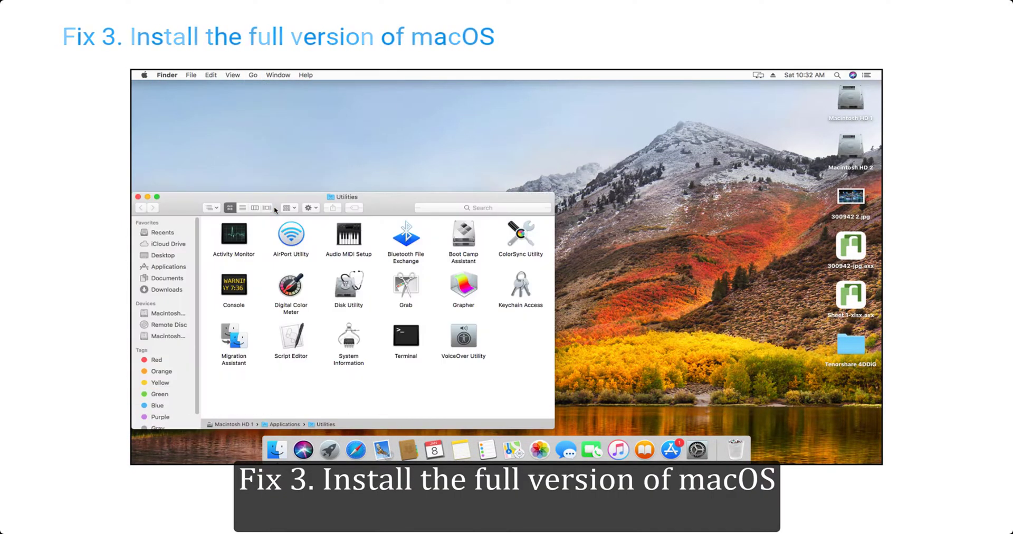
double_click(406, 338)
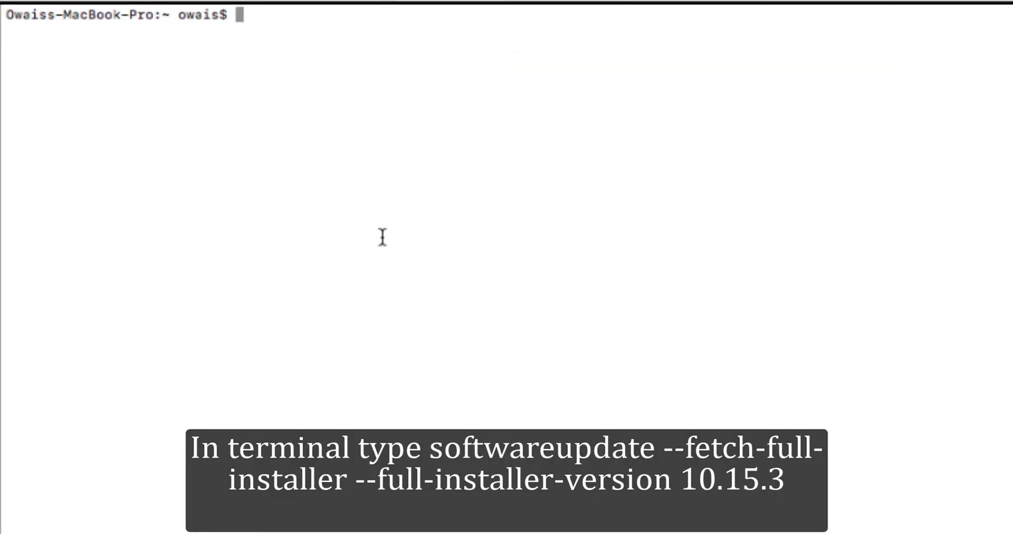
text(software)
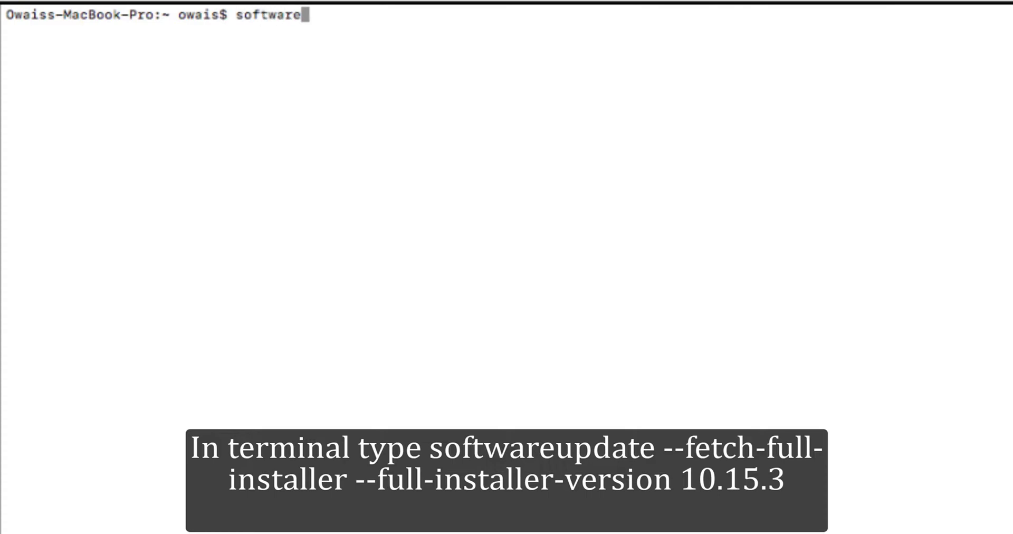
text(update --fetch-full-installer --)
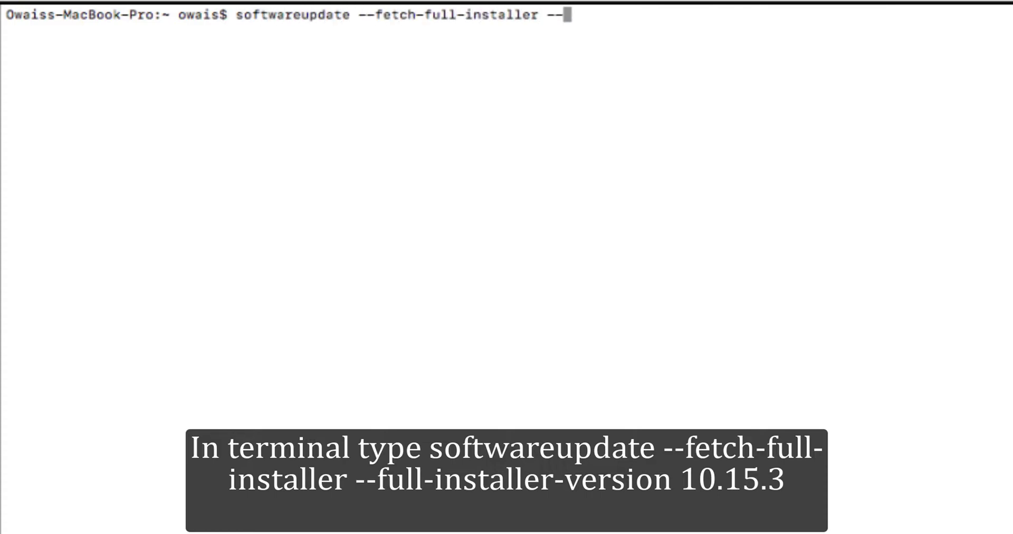
text(full-installer-)
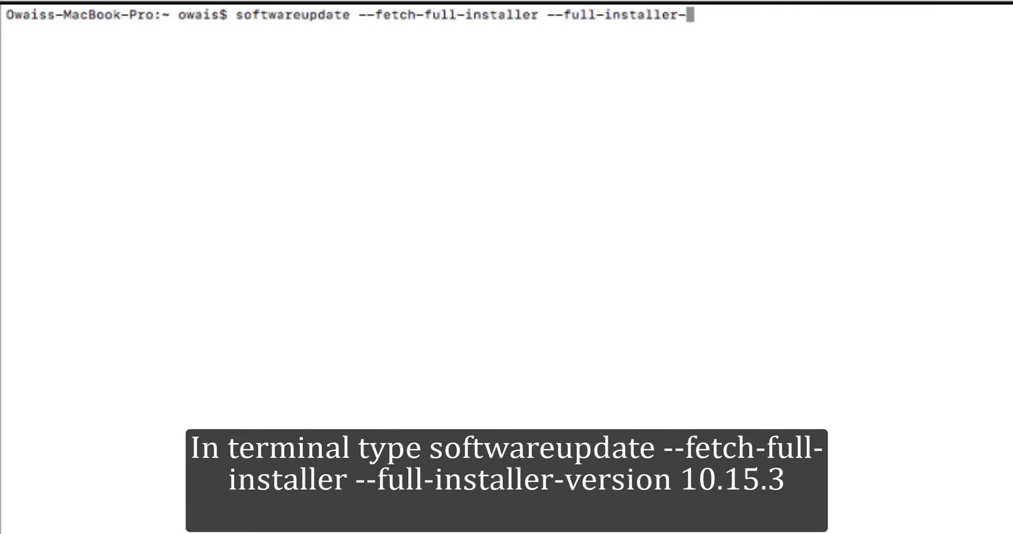
key(BackSpace)
text(version 10.15.4)
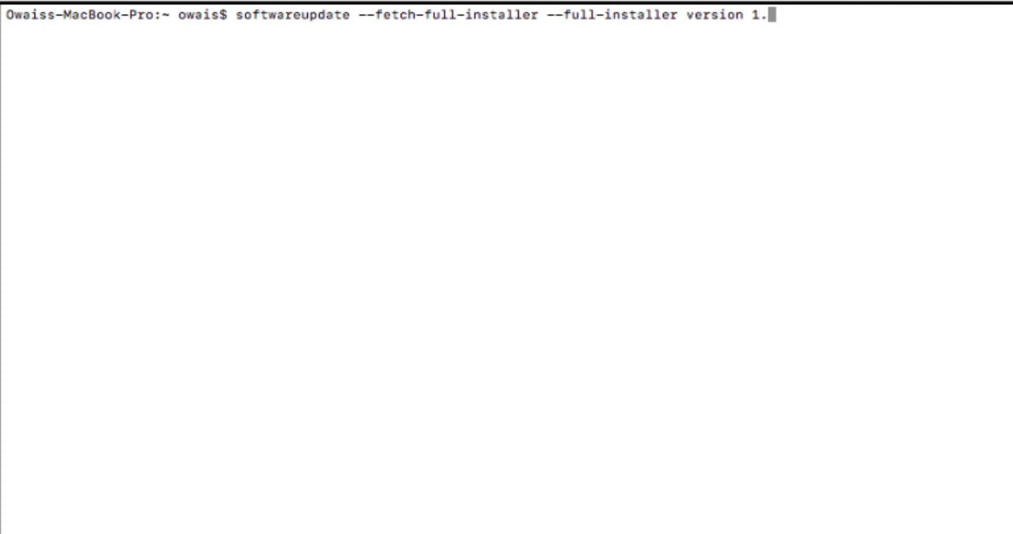
key(Return)
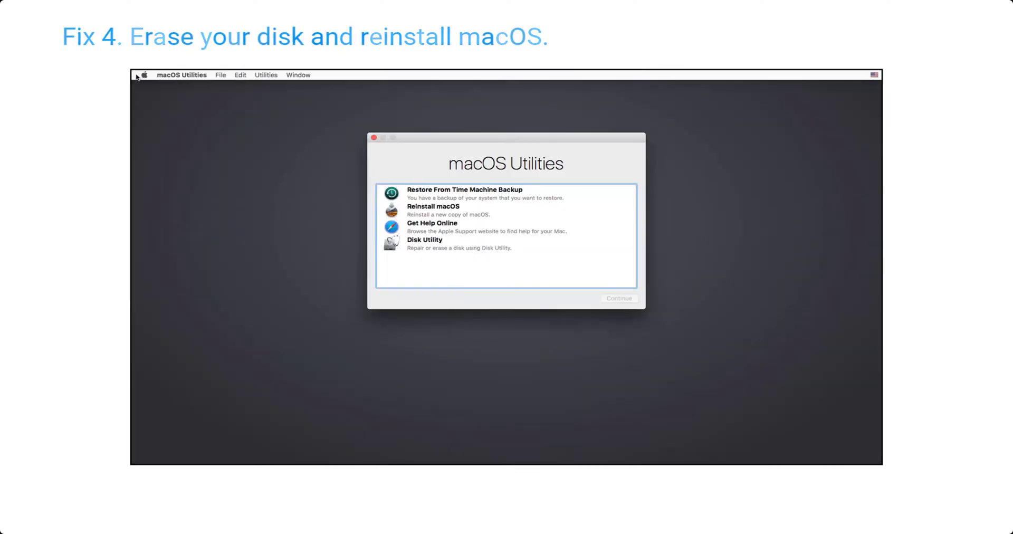
Step: Launch Disk Utility, select Macintosh HD 1 and bring up its APFS erase confirmation
click(460, 248)
double_click(460, 248)
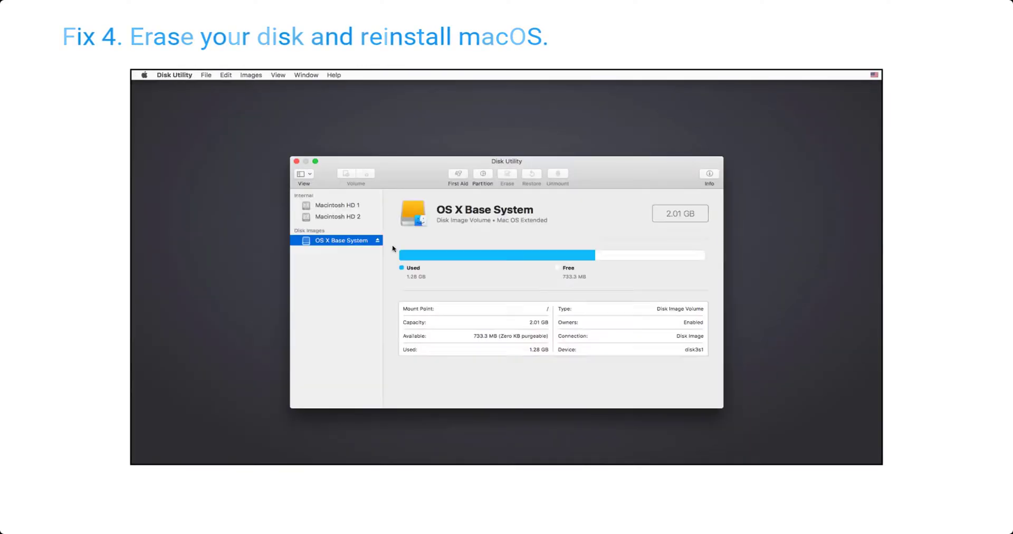
click(329, 217)
click(332, 205)
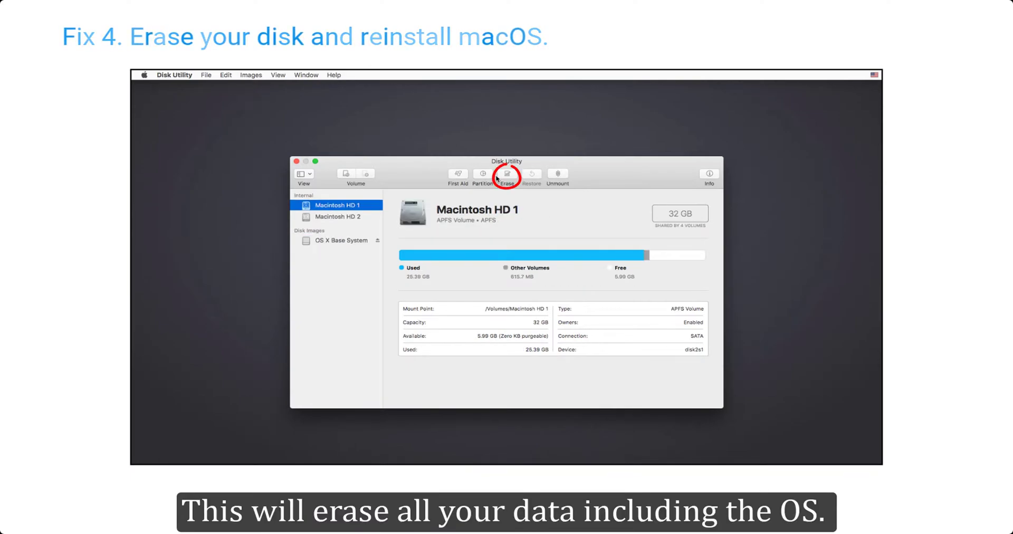
click(506, 176)
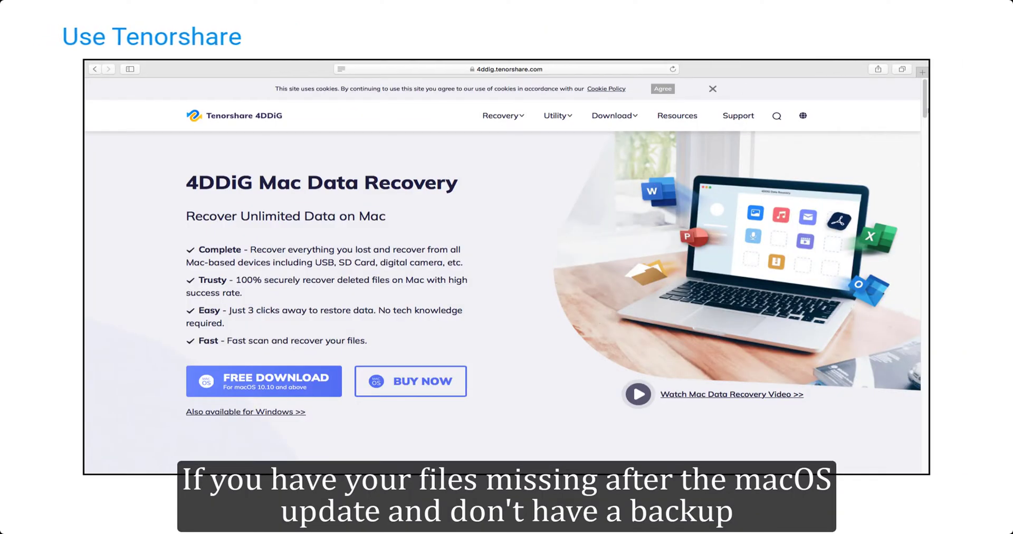
scroll(507, 274, down, 10)
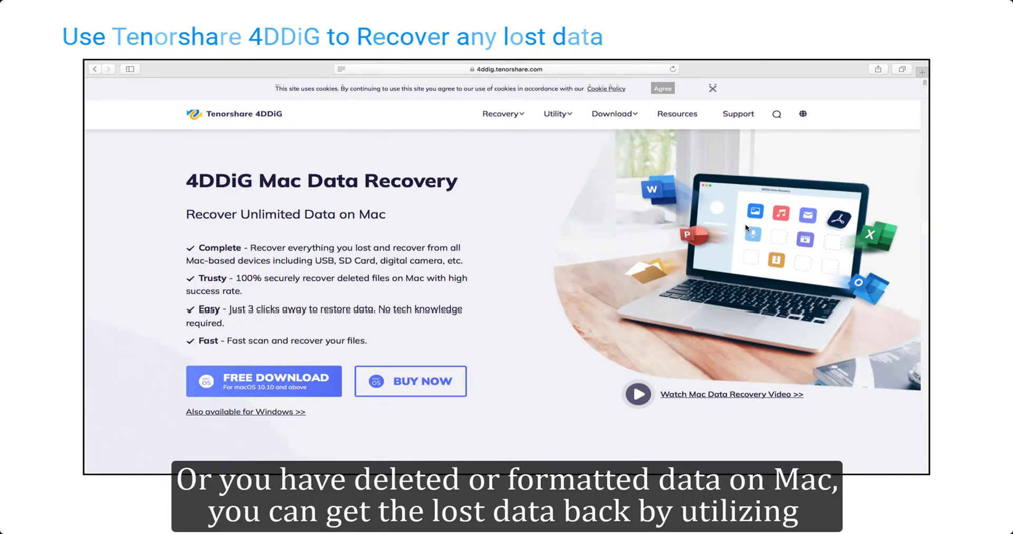
scroll(746, 223, down, 10)
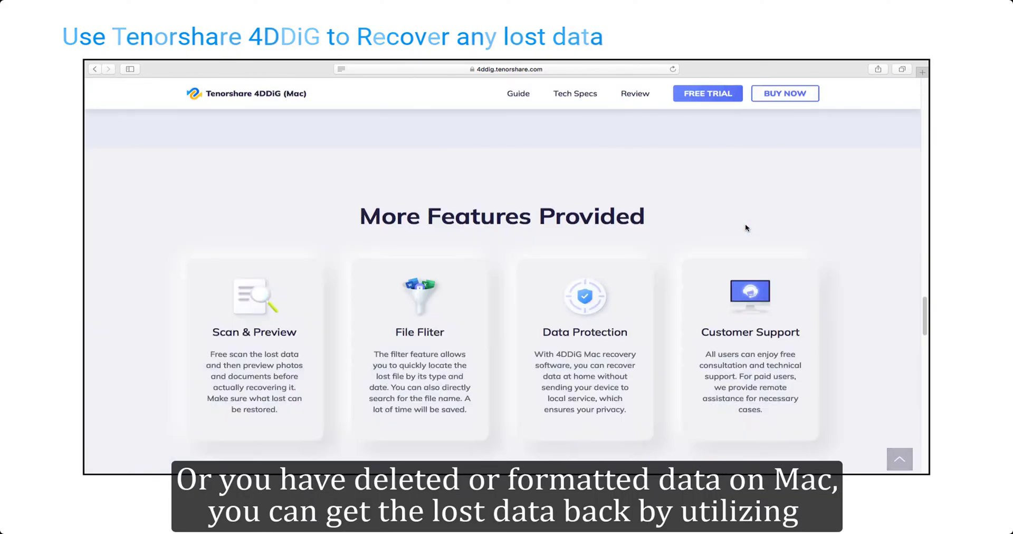
scroll(746, 226, down, 3)
scroll(739, 186, down, 4)
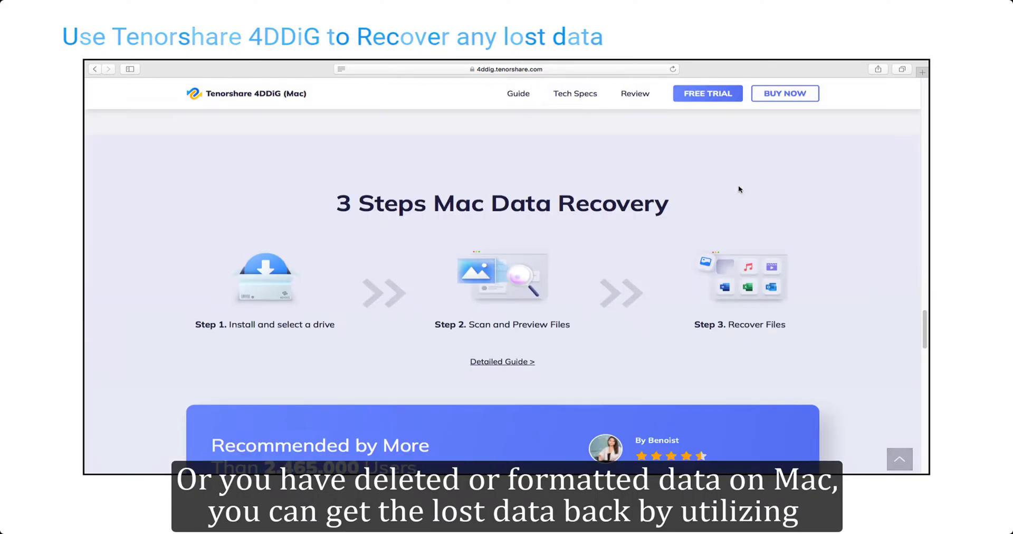
scroll(739, 188, down, 8)
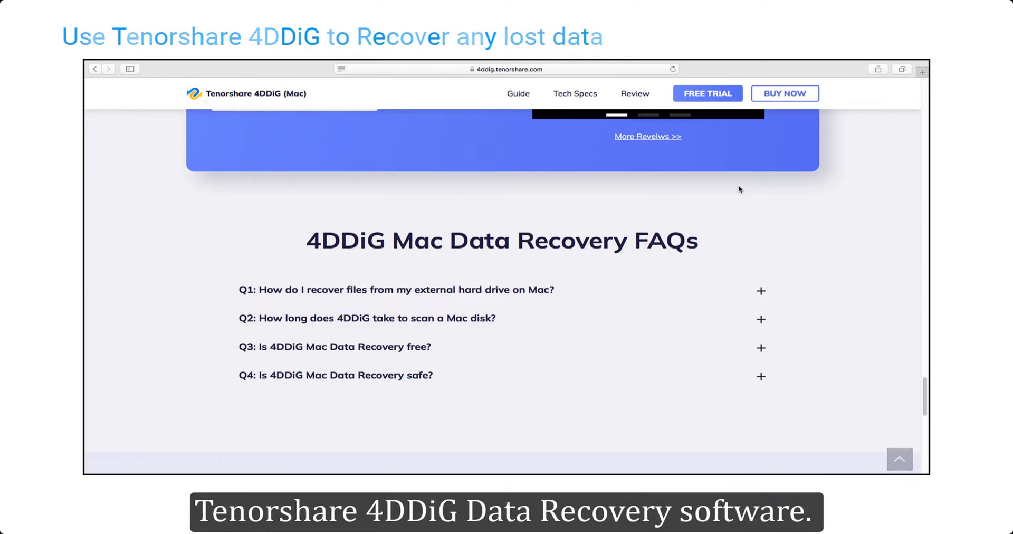
scroll(739, 189, down, 5)
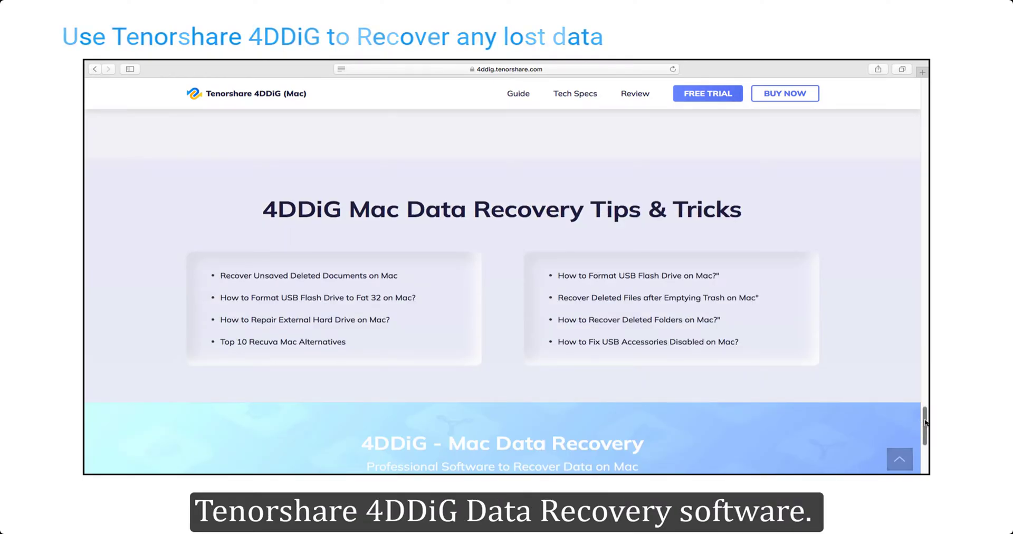
drag(925, 422, 920, 170)
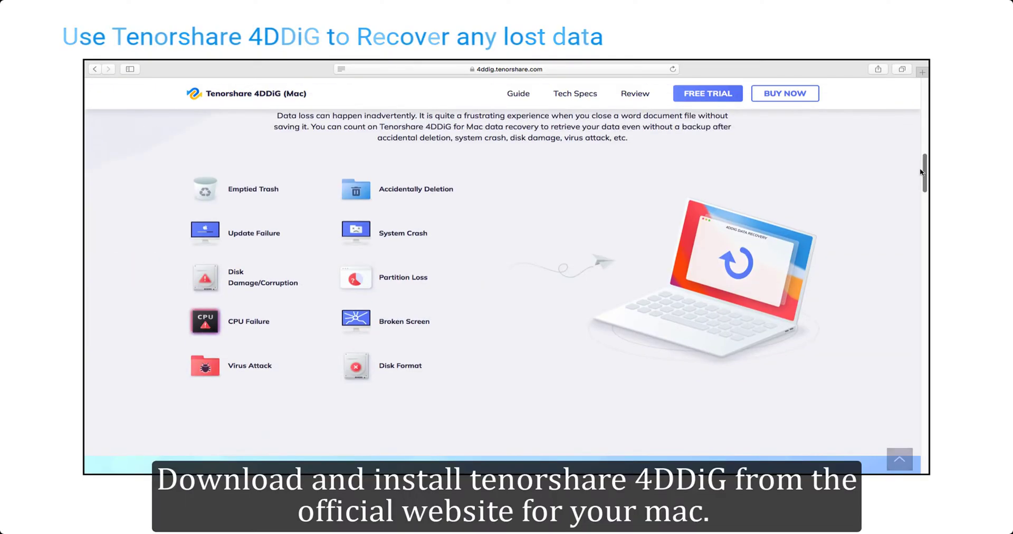
scroll(640, 179, up, 10)
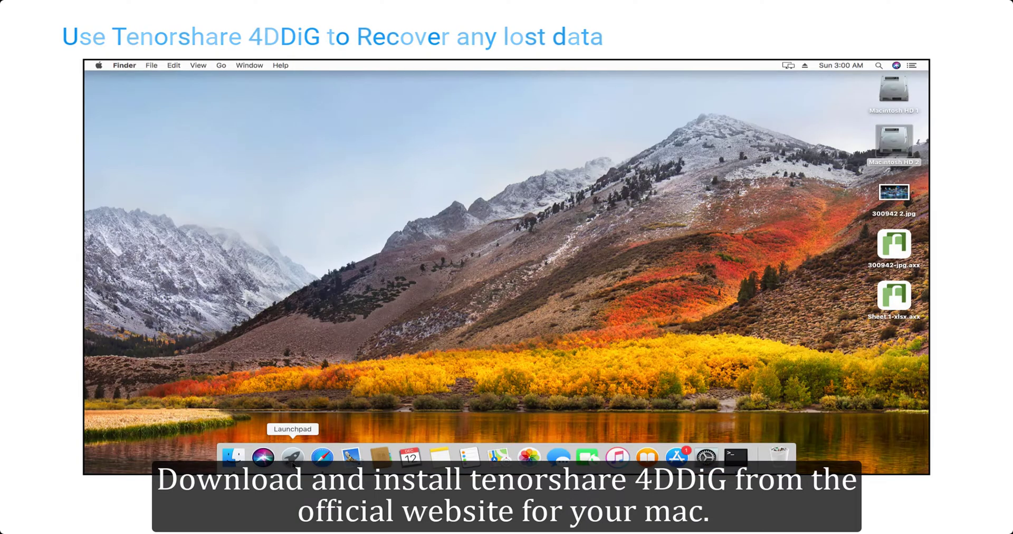
Step: Launch 4DDiG with the admin password and choose Macintosh HD 2 to scan
click(278, 457)
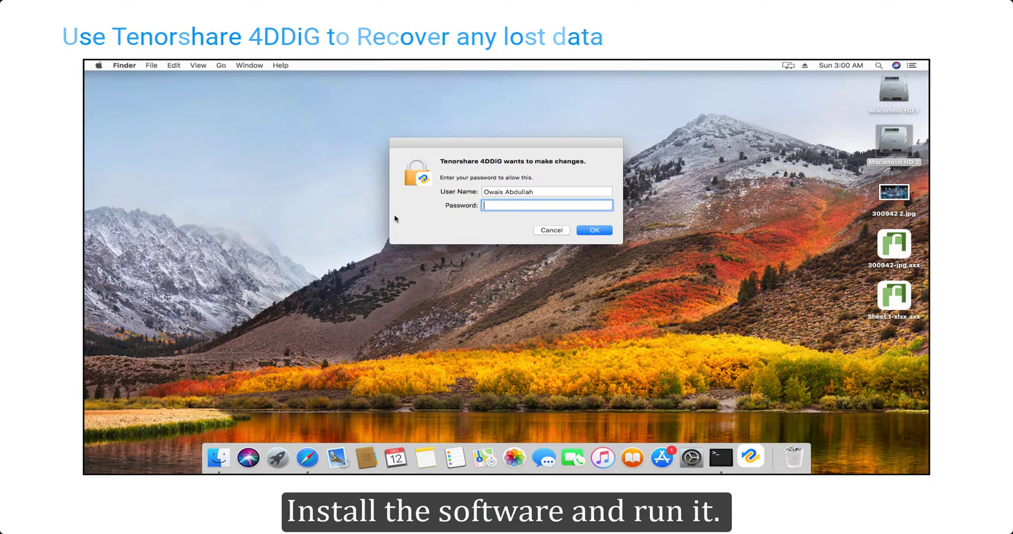
key(Return)
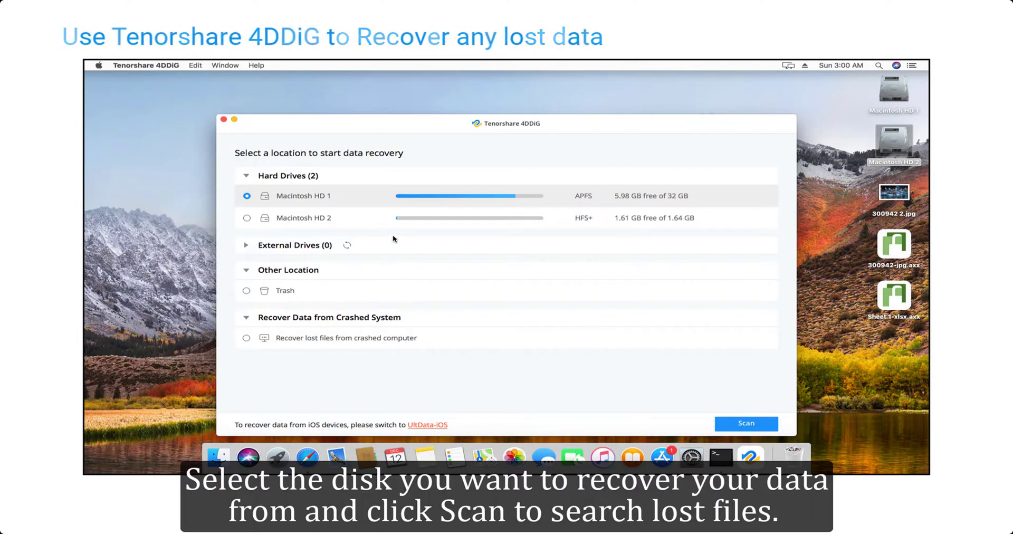
click(400, 221)
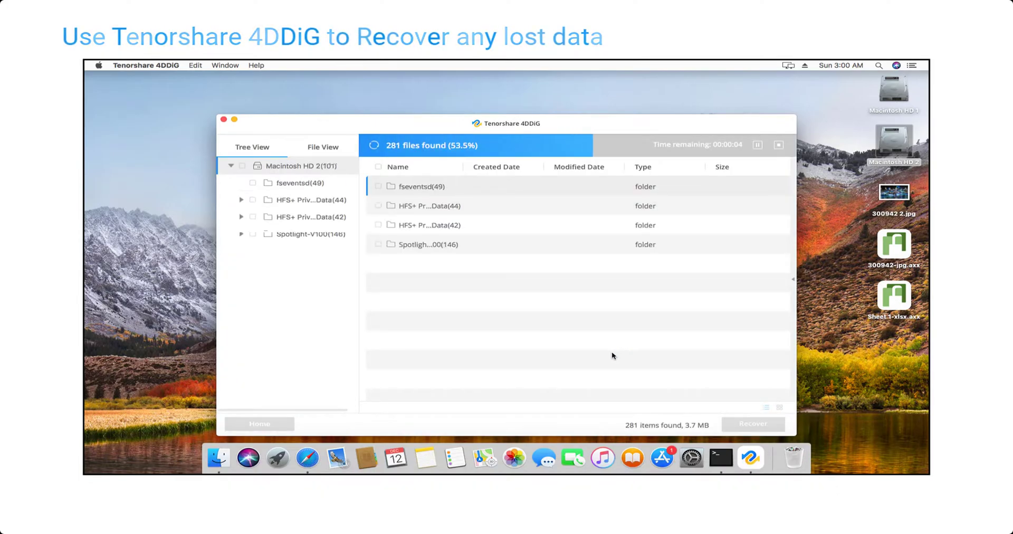
Step: Tick the 42-item and 44-item HFS+ Private Data folders for recovery
click(241, 217)
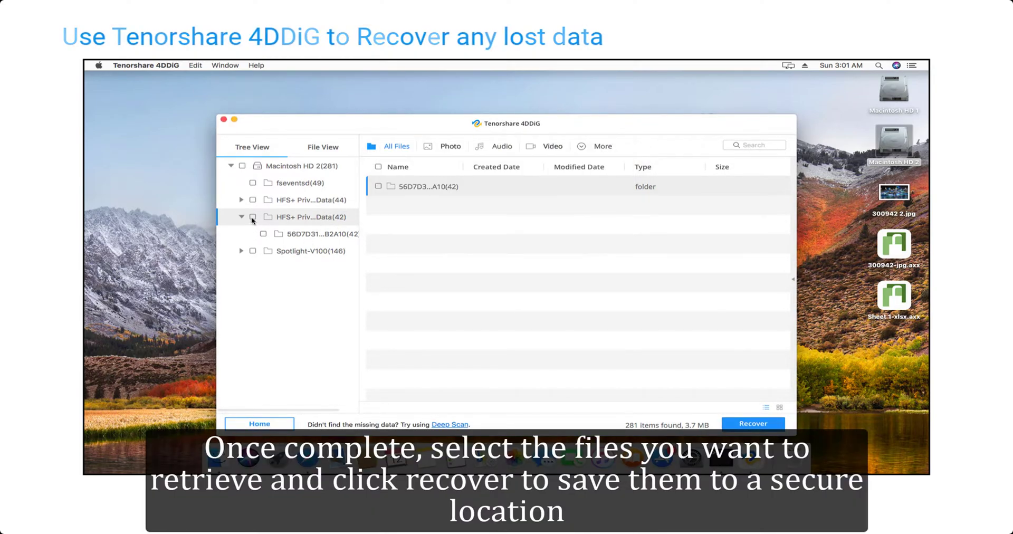
click(253, 217)
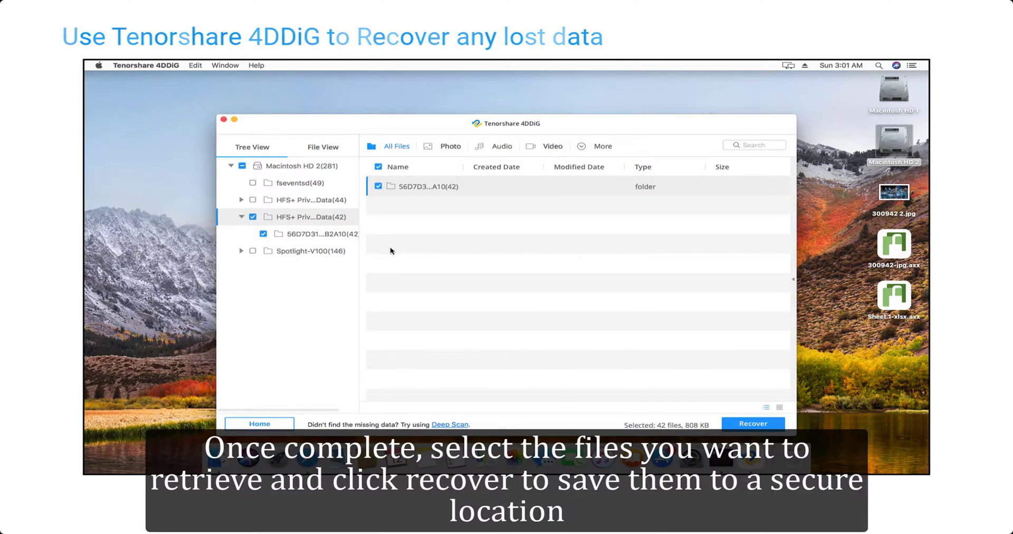
click(253, 200)
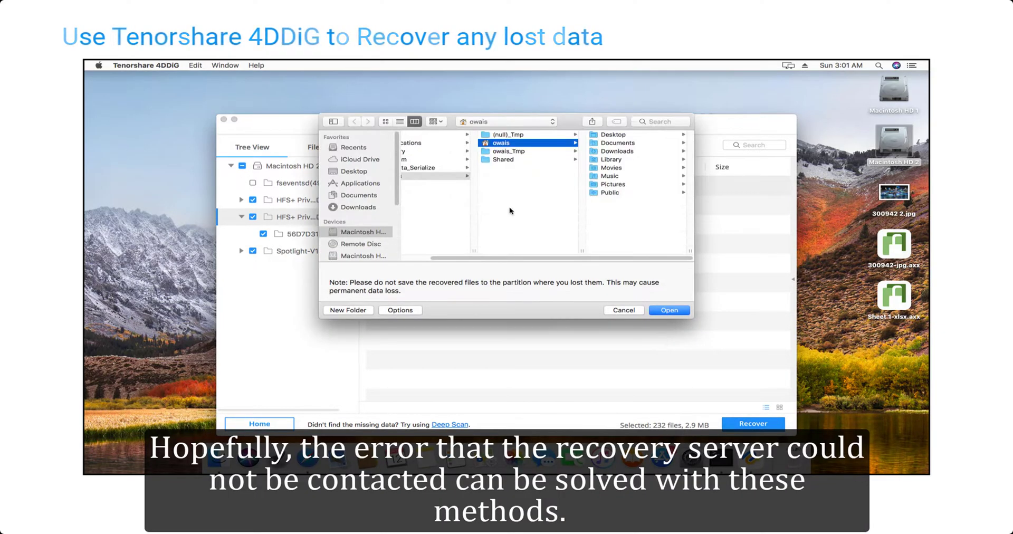
Step: Recover the 232 selected files (2.9 MB) to the Desktop
click(623, 135)
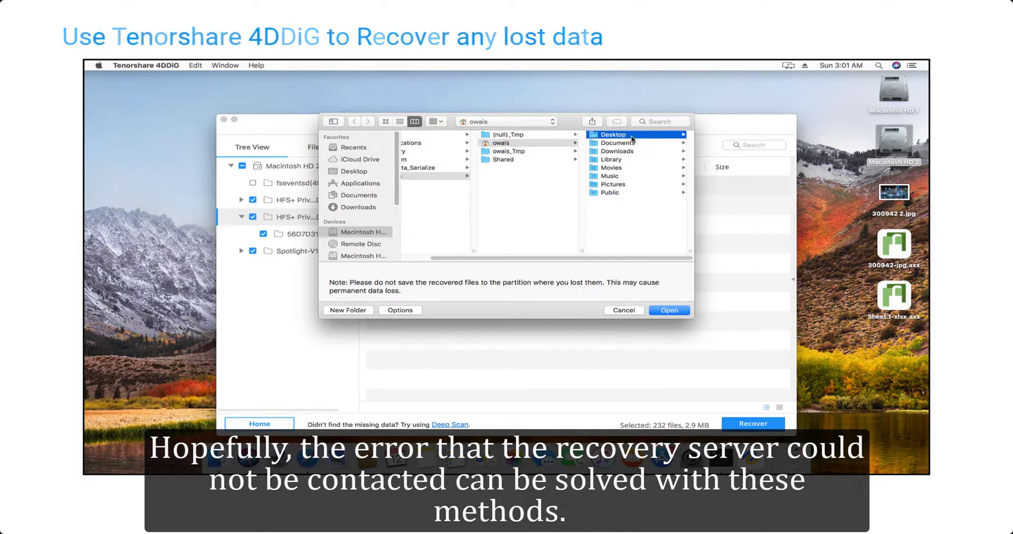
click(669, 310)
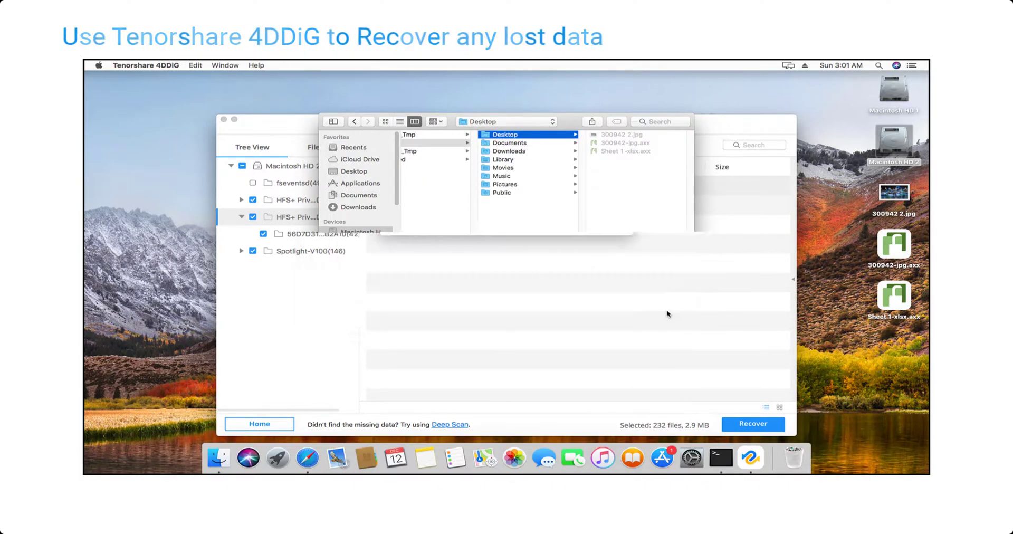